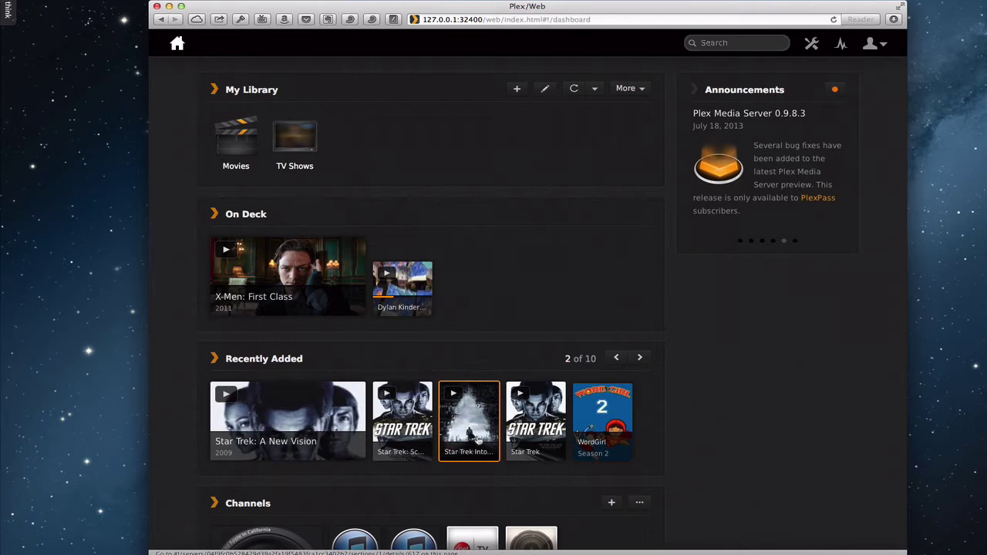
Open Star Trek Into Darkness from the recently added items and browse its alternative poster artwork, keeping the existing poster.
left_click(468, 431)
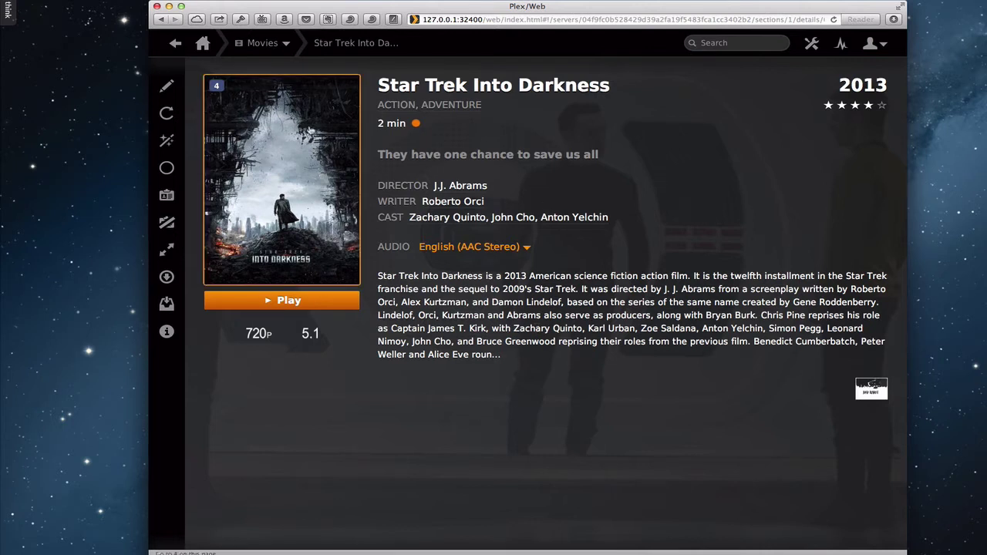
left_click(283, 275)
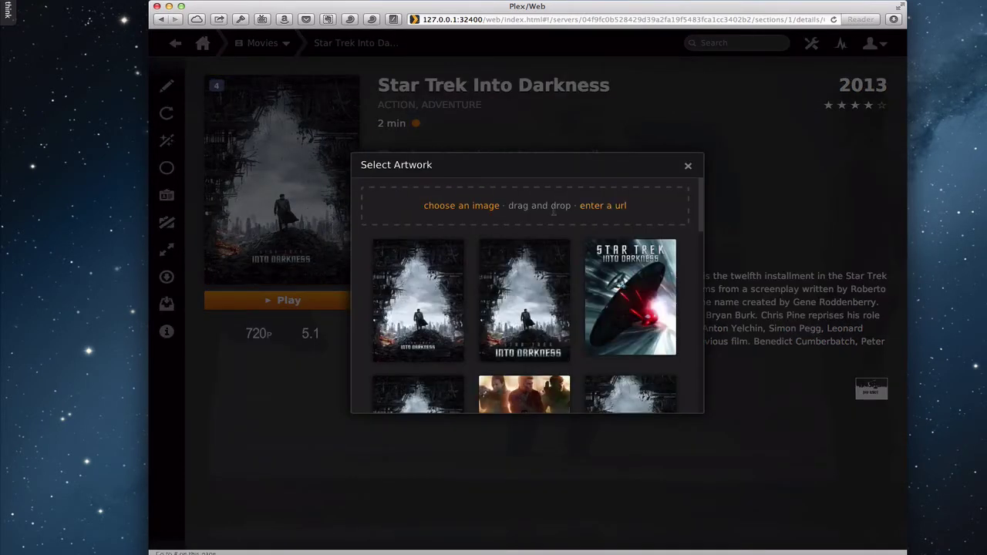
scroll(550, 287, "down", 5)
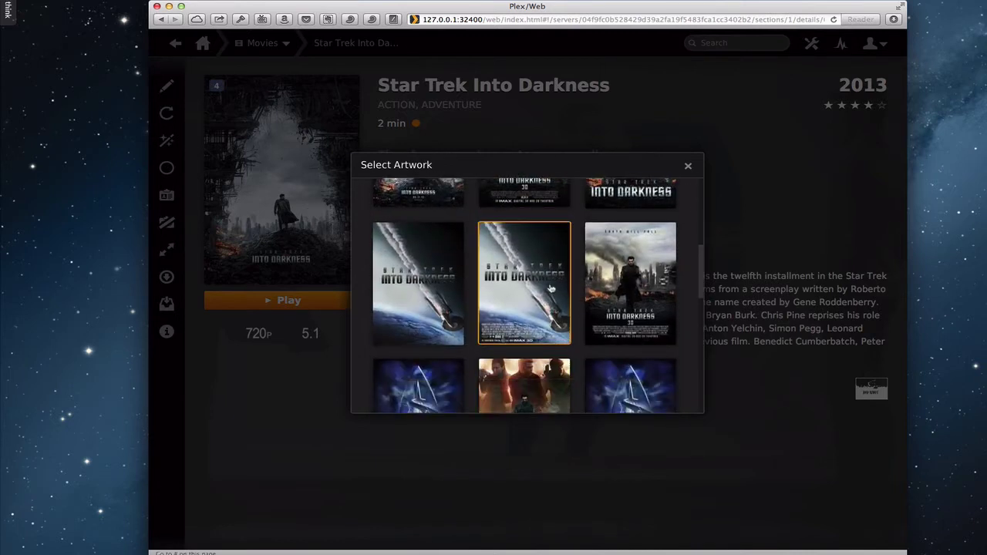
scroll(551, 288, "up", 5)
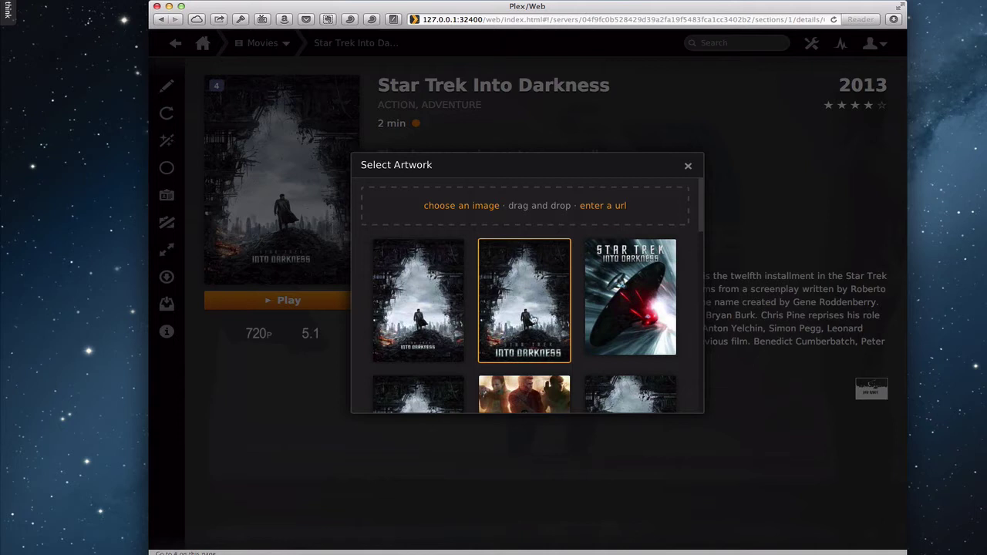
scroll(532, 305, "down", 3)
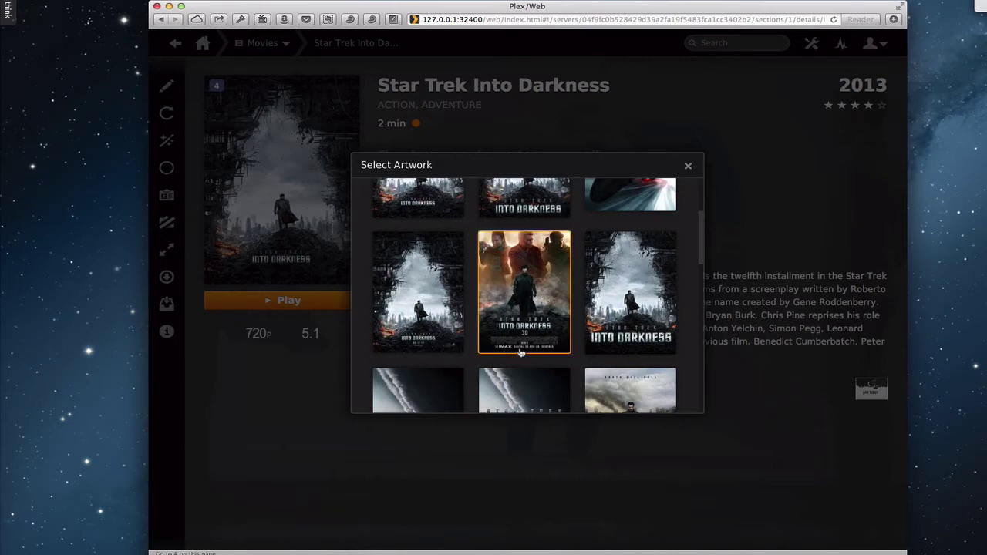
scroll(560, 309, "down", 4)
scroll(564, 291, "up", 5)
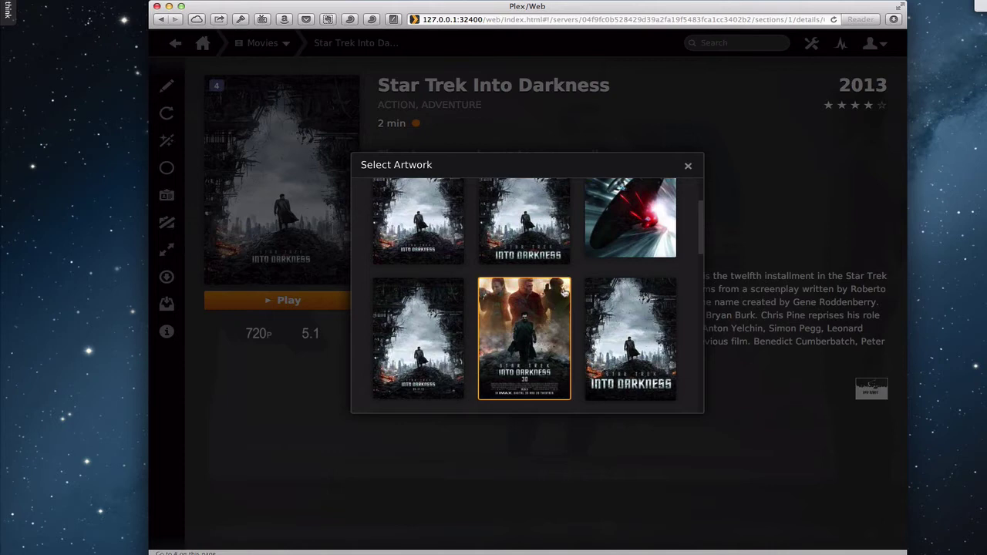
left_click(689, 166)
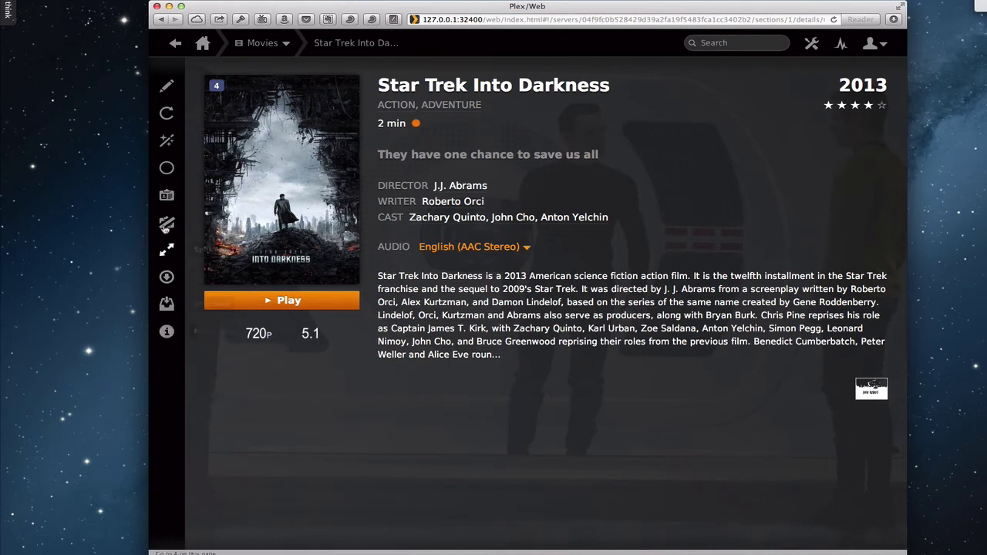
View the editable metadata fields of Star Trek Into Darkness and leave them without saving.
left_click(167, 87)
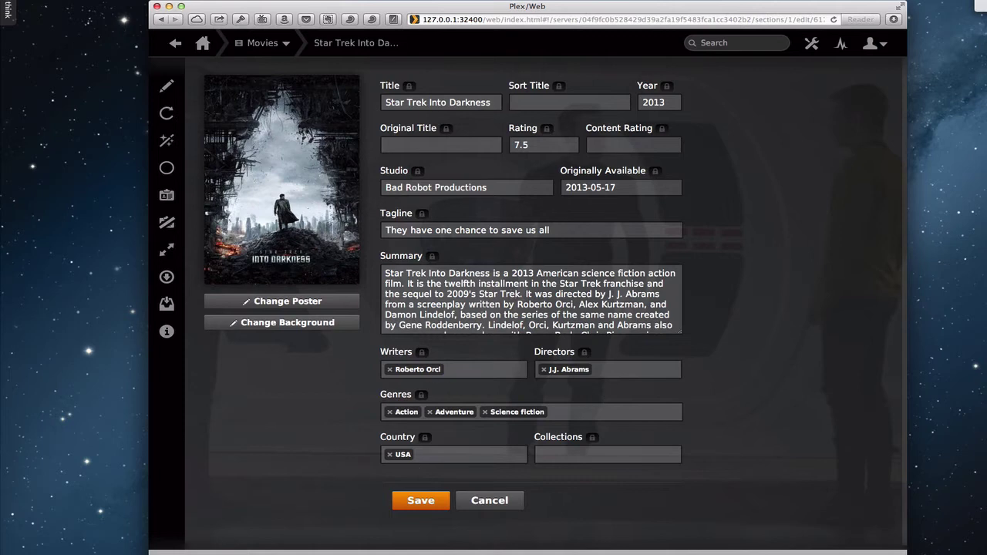
left_click(494, 502)
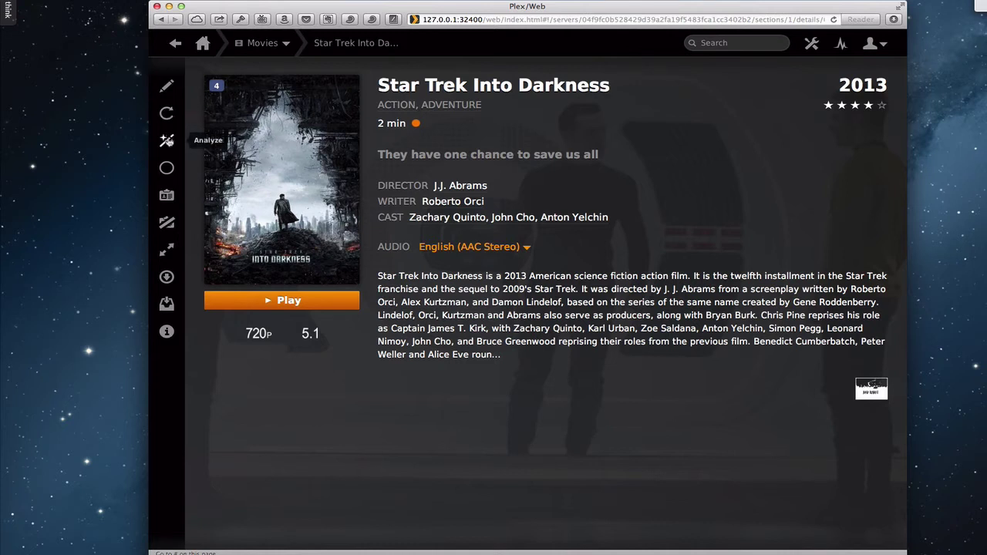
left_click(166, 140)
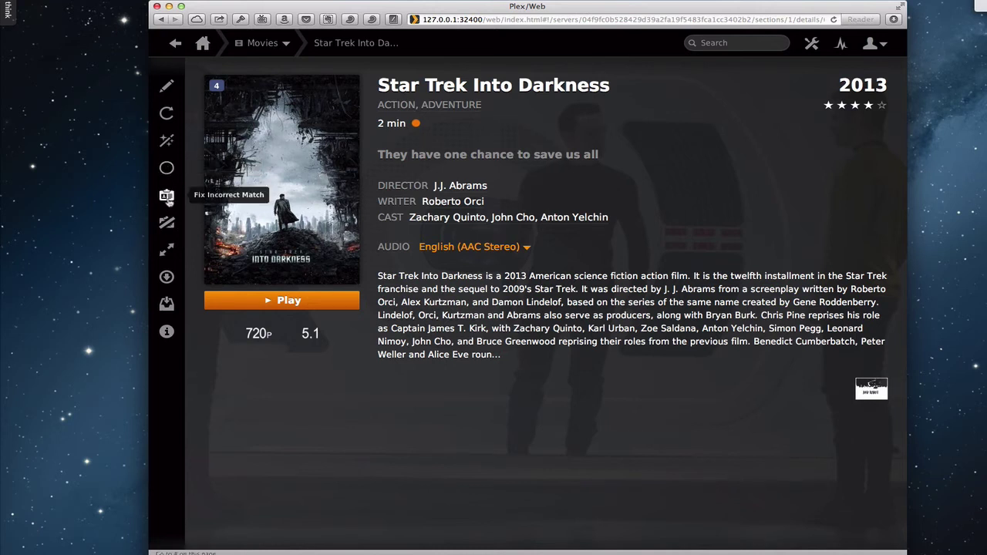
Look up possible matches for Star Trek Into Darkness with Fix Incorrect Match, viewing the available match sources.
left_click(167, 197)
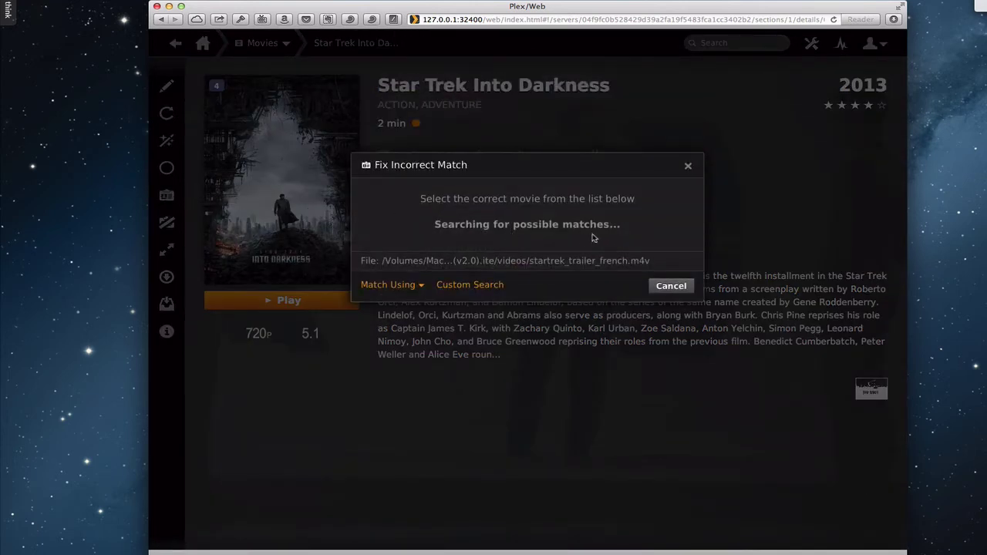
left_click(421, 286)
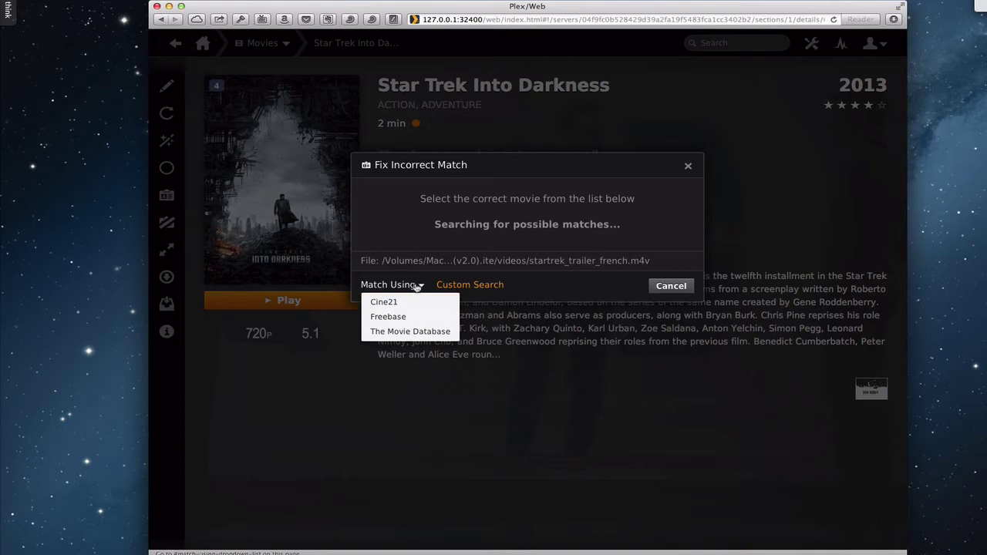
left_click(567, 284)
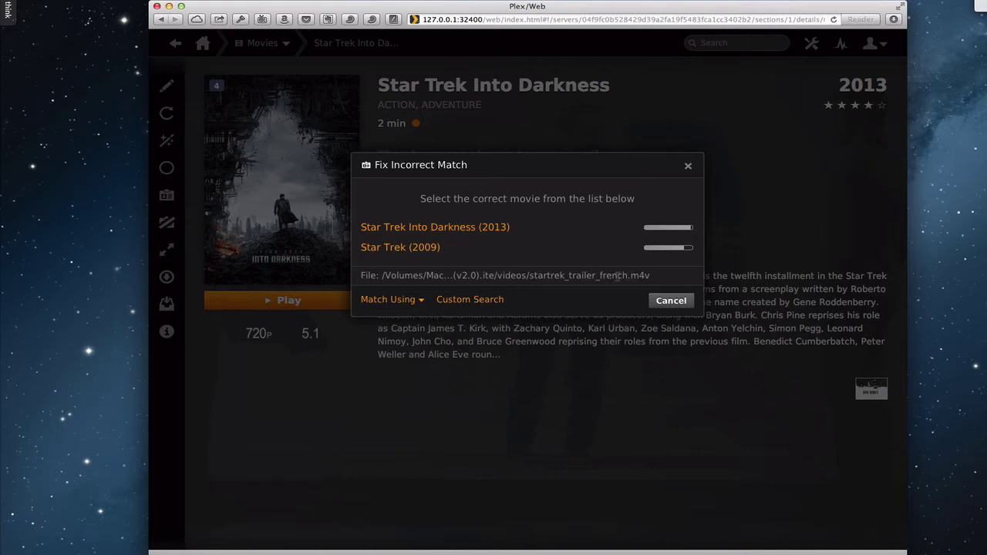
left_click(416, 248)
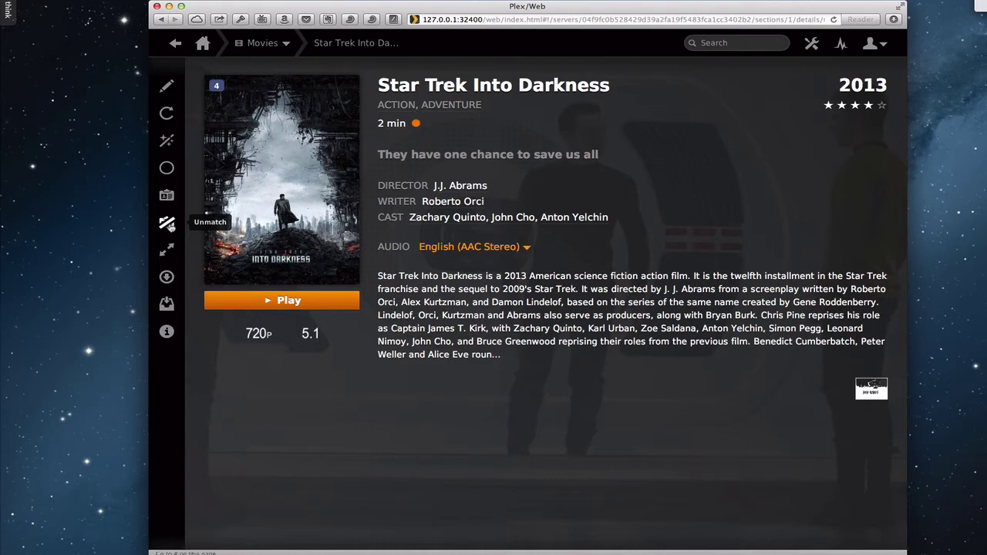
Start Split Apart for Star Trek Into Darkness and decline the confirmation.
left_click(168, 224)
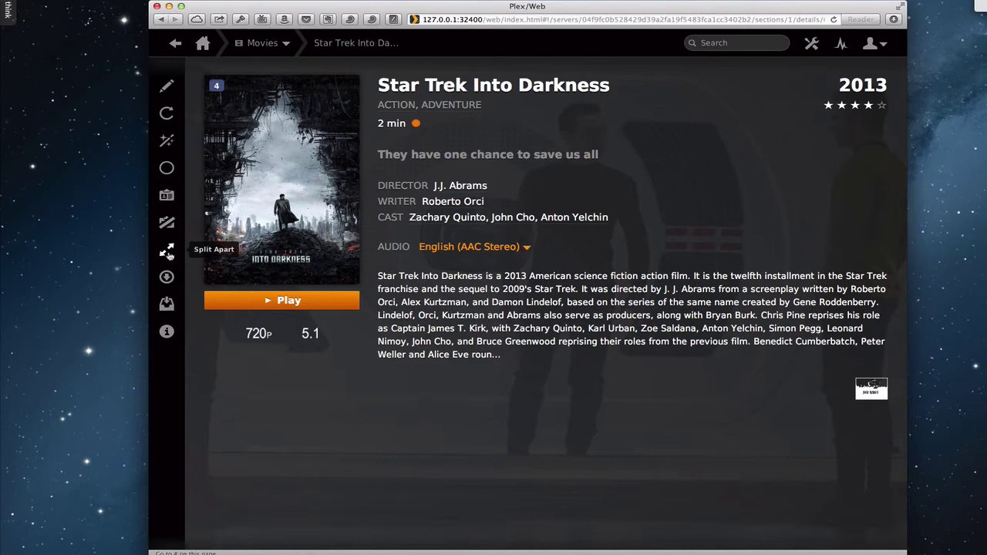
left_click(165, 253)
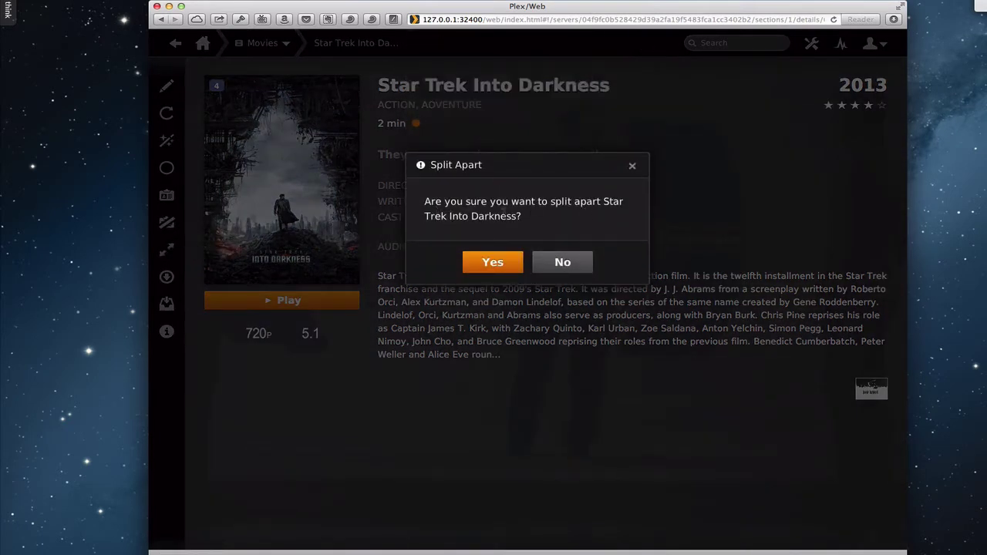
left_click(563, 263)
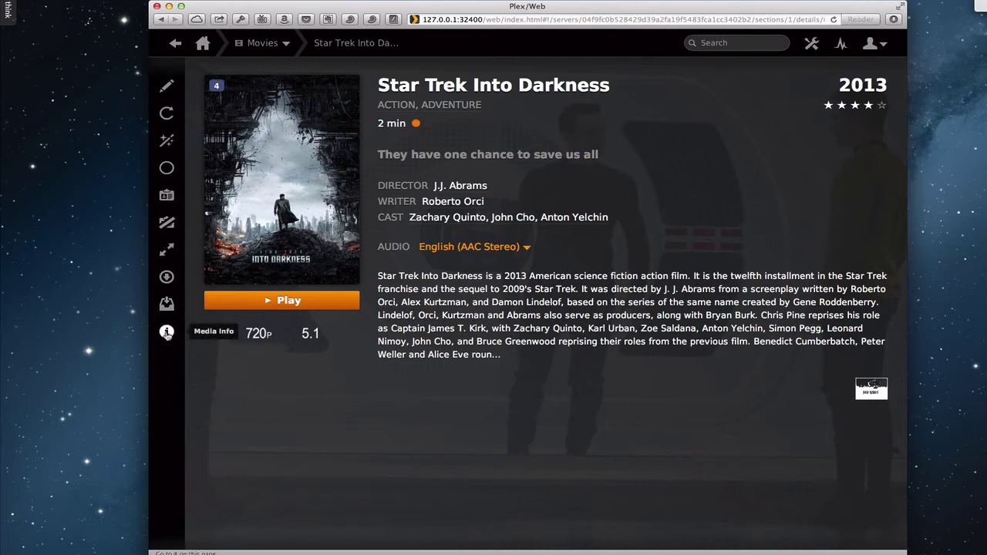
Examine the media info of Star Trek Into Darkness, including its file and format details.
left_click(166, 333)
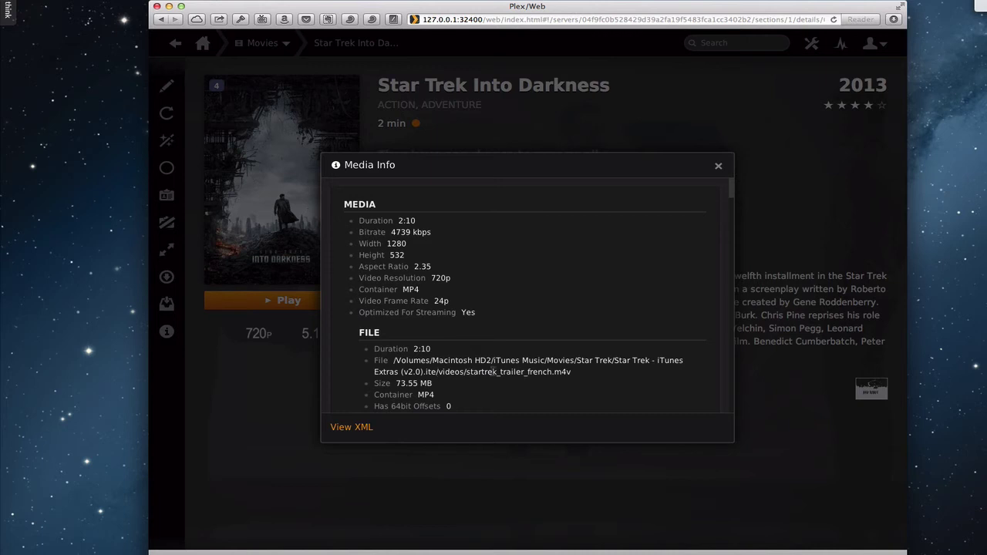
left_click(718, 168)
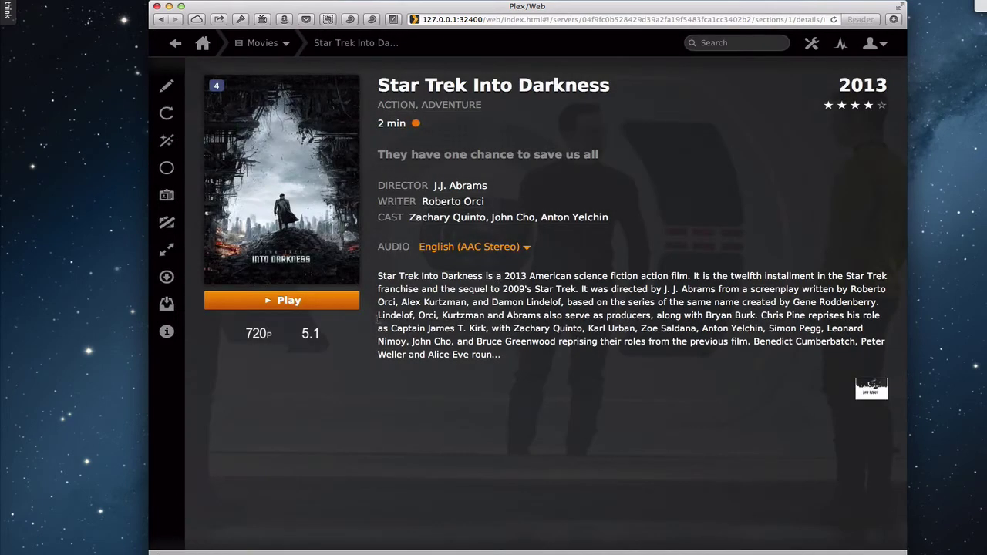
left_click(164, 90)
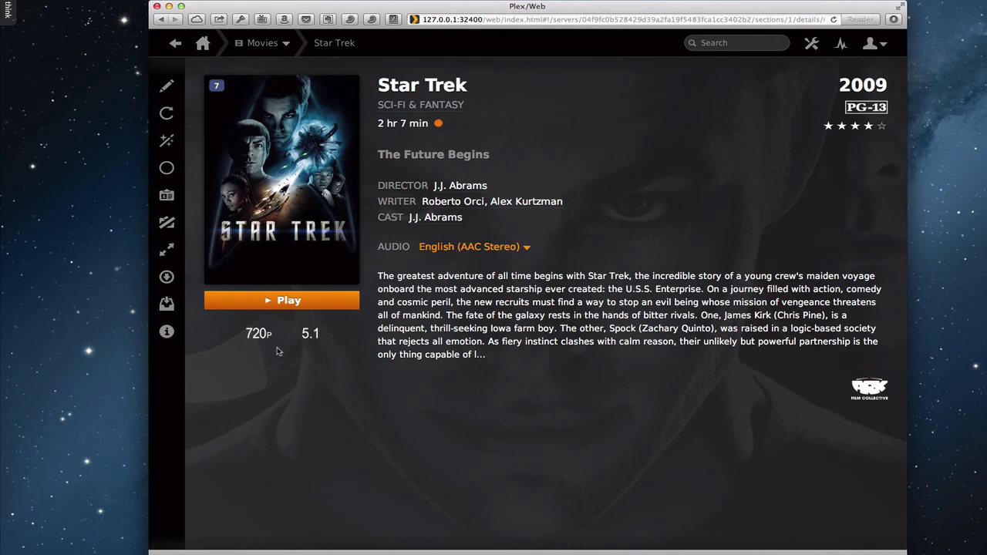
Edit the 2009 Star Trek movie and lock its Title, Year, Content Rating, Rating, Studio, Originally Available and Tagline fields.
left_click(166, 85)
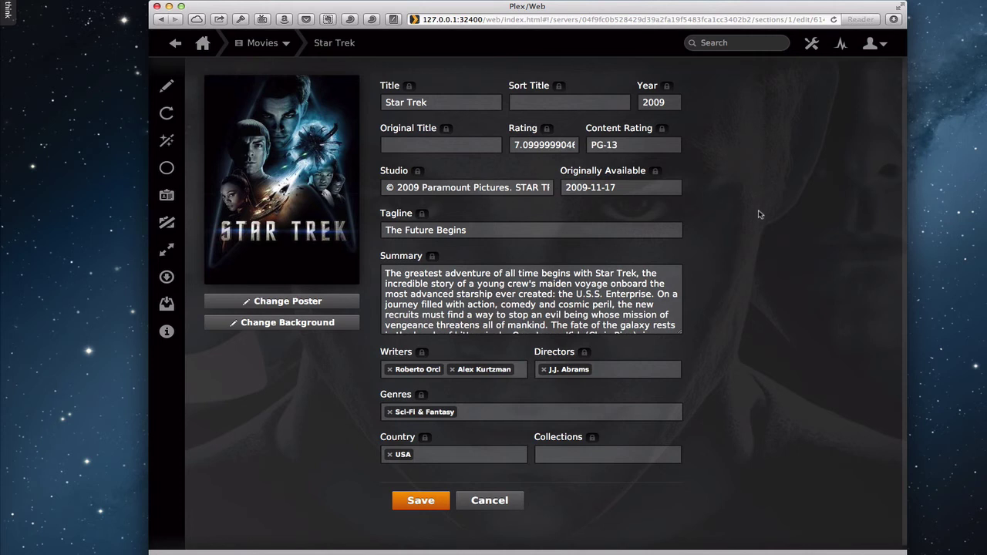
left_click(410, 86)
left_click(667, 86)
left_click(662, 129)
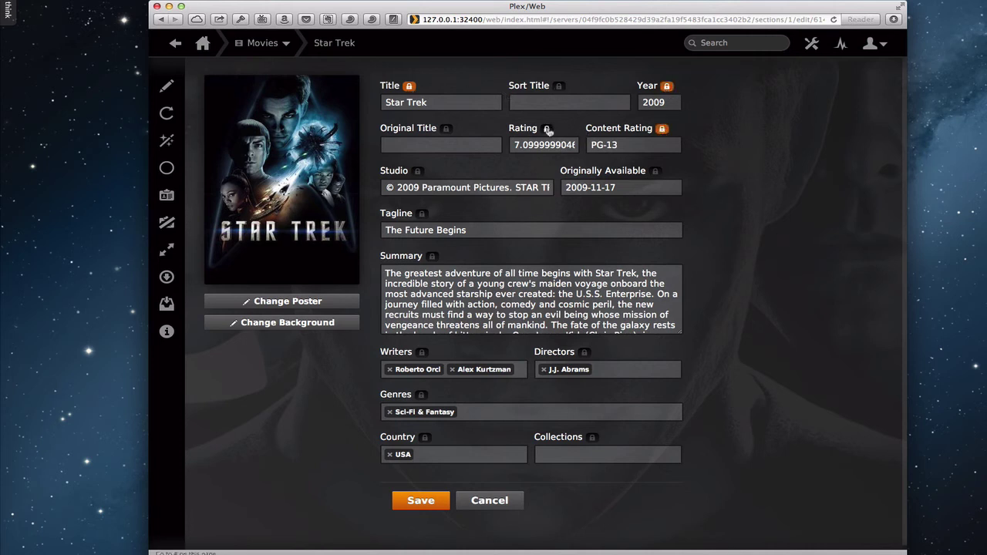
left_click(546, 129)
left_click(418, 171)
left_click(654, 172)
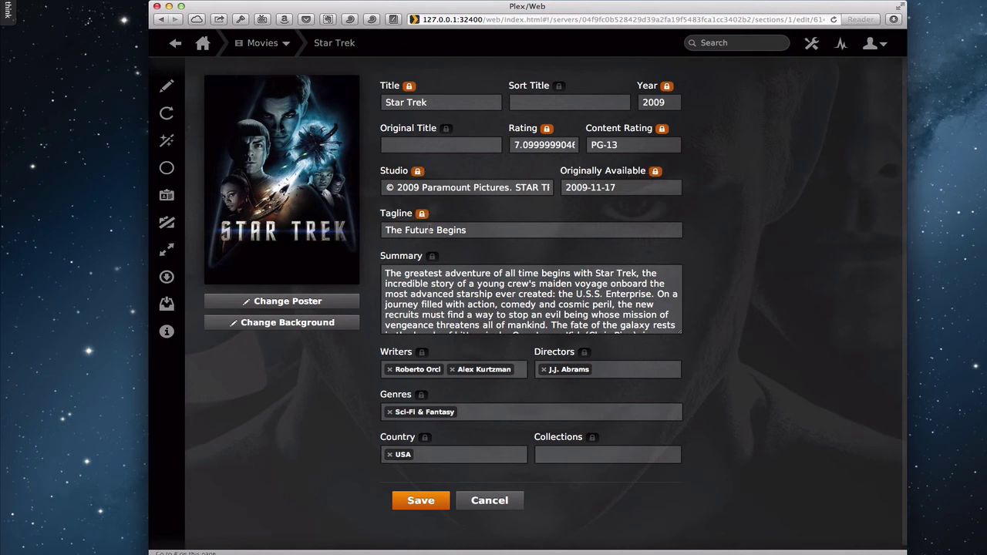
Lock the Summary, Writers, Directors, Genres and Country fields of the Star Trek movie.
left_click(432, 256)
left_click(584, 353)
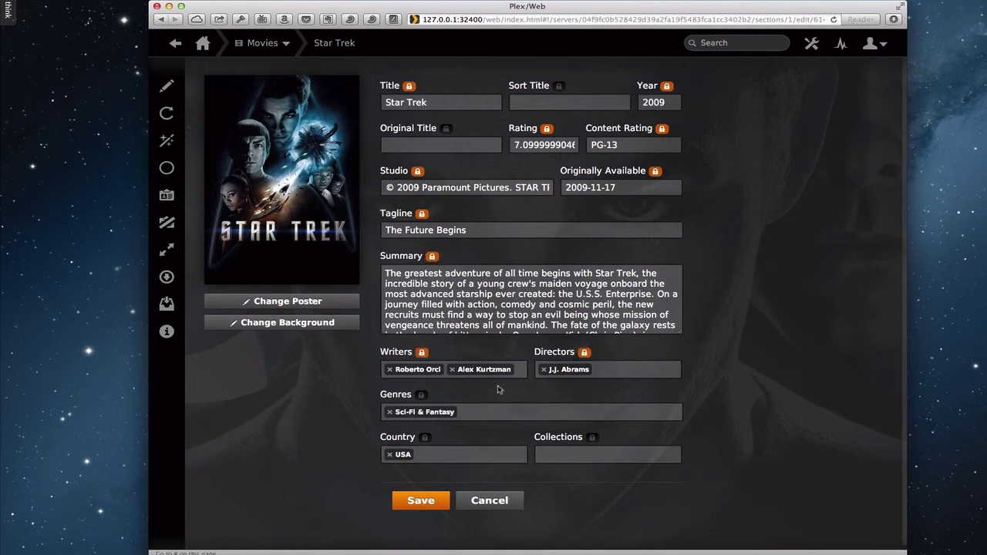
left_click(421, 395)
left_click(424, 438)
Browse the alternative posters for the 2009 Star Trek movie and keep the existing one.
left_click(288, 301)
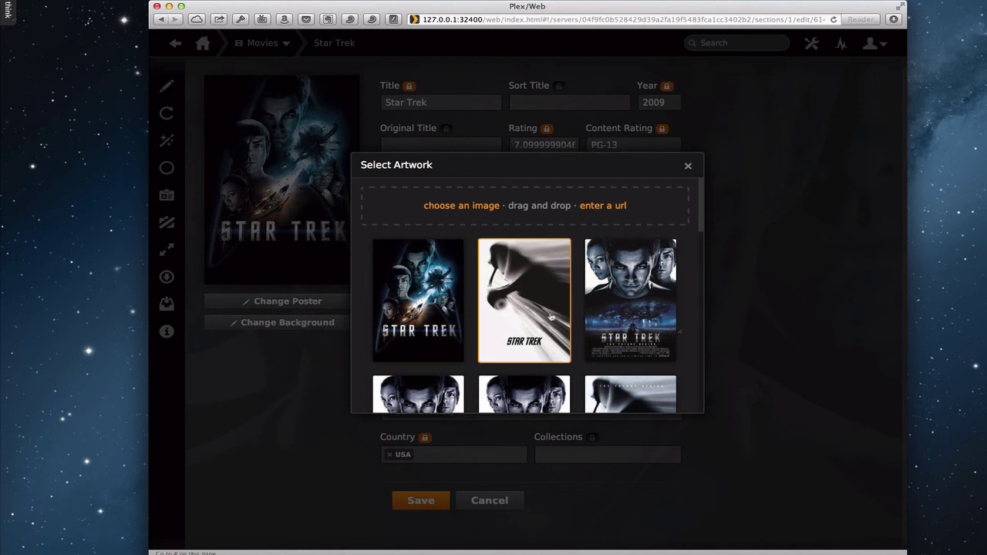
scroll(550, 317, "down", 1)
scroll(546, 305, "down", 3)
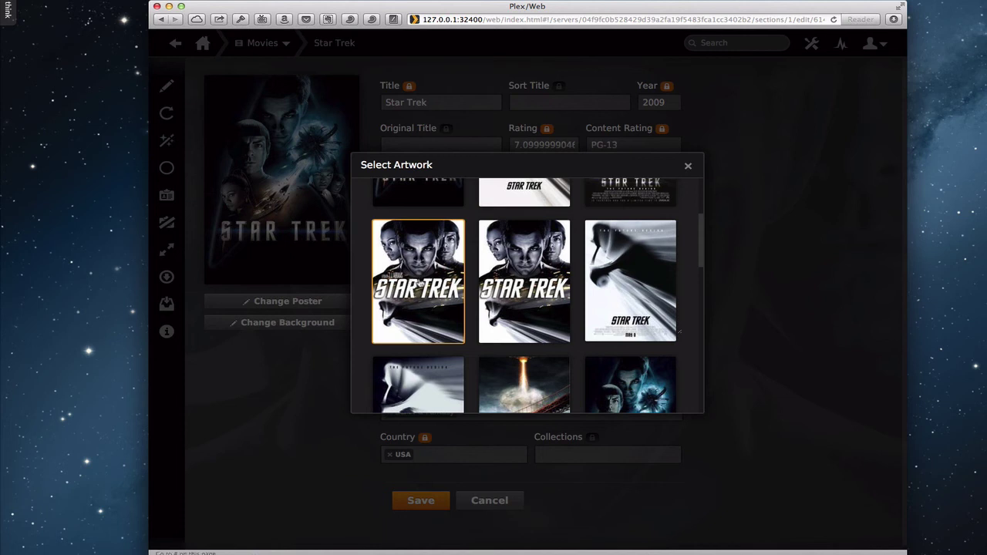
scroll(573, 314, "down", 3)
scroll(573, 314, "up", 3)
left_click(688, 166)
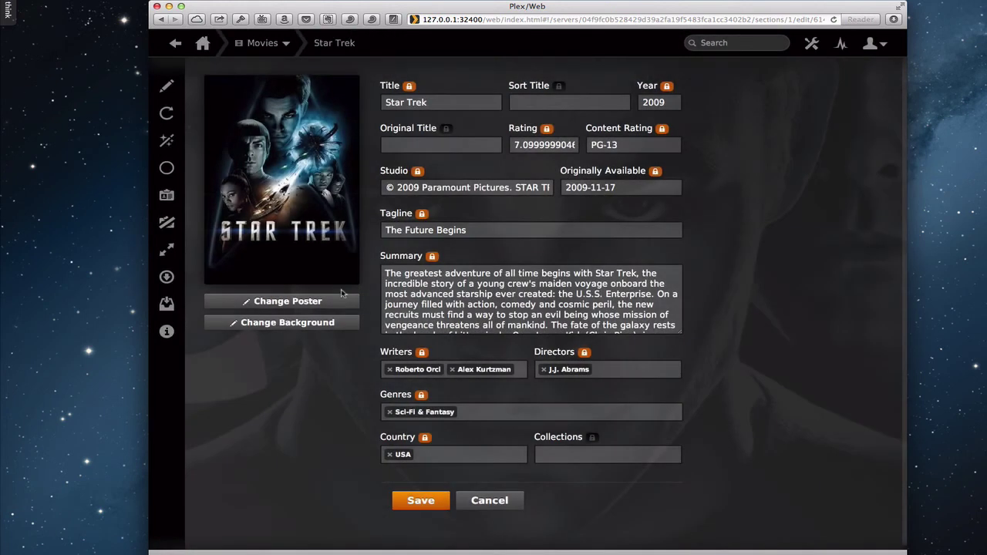
Choose the dark artwork with the row of faces as Star Trek's background and save the movie's edits.
left_click(328, 321)
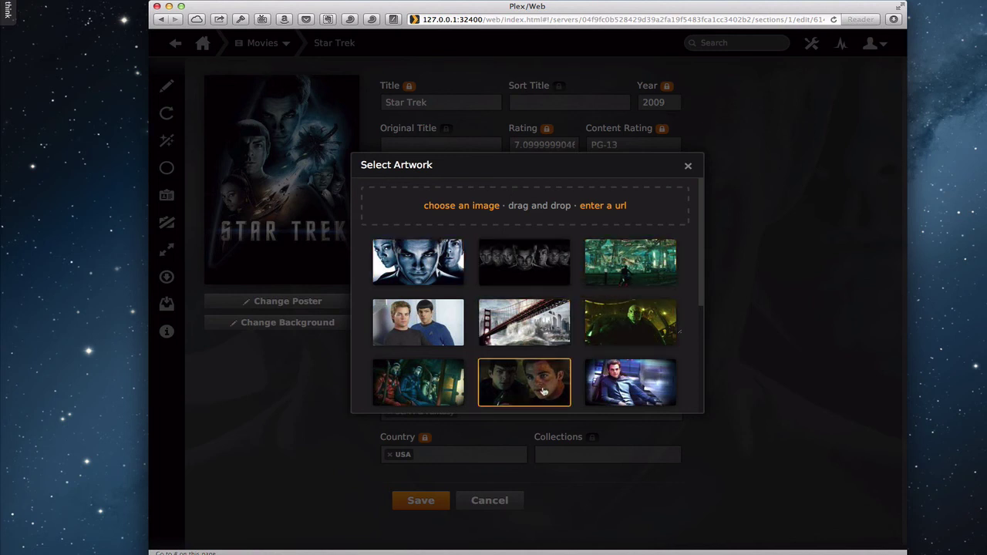
left_click(523, 265)
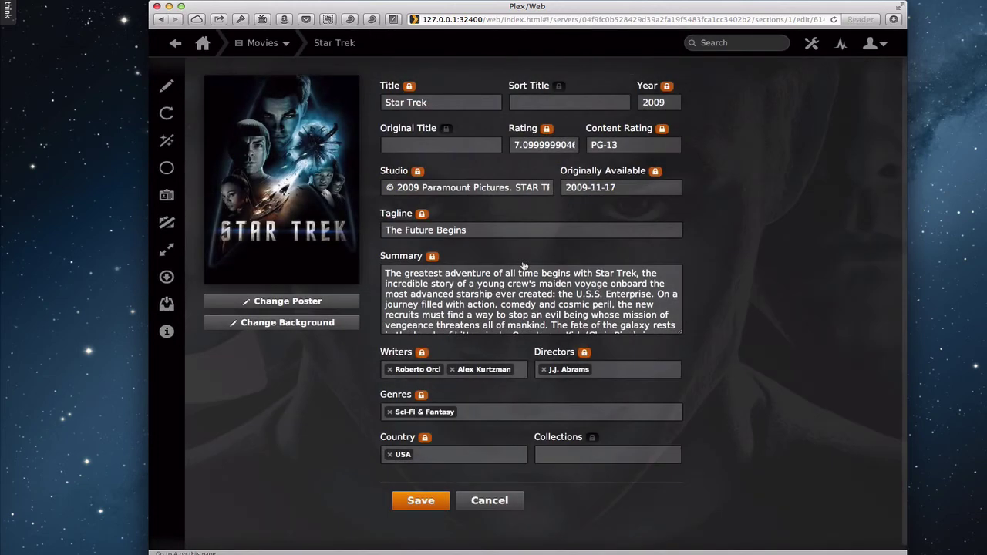
left_click(420, 501)
left_click(420, 502)
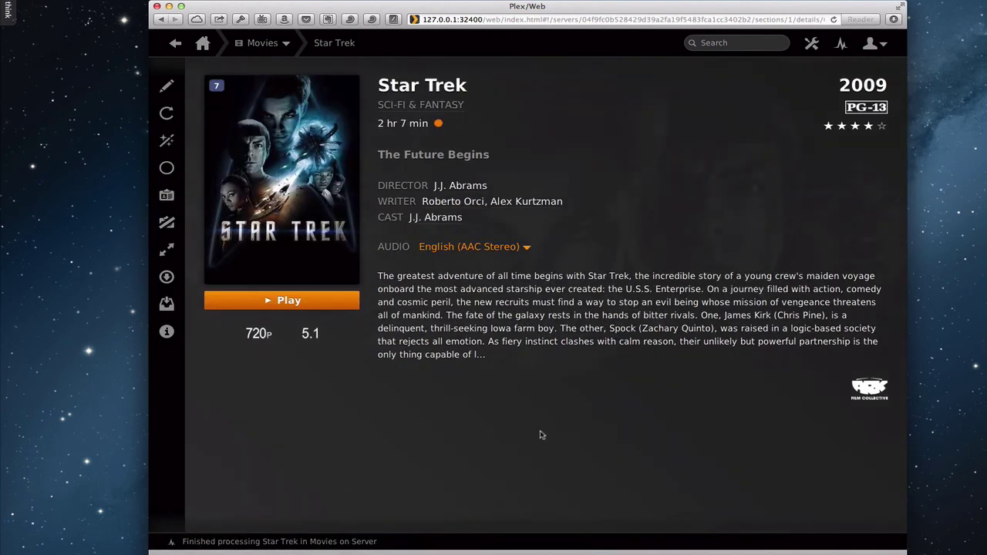